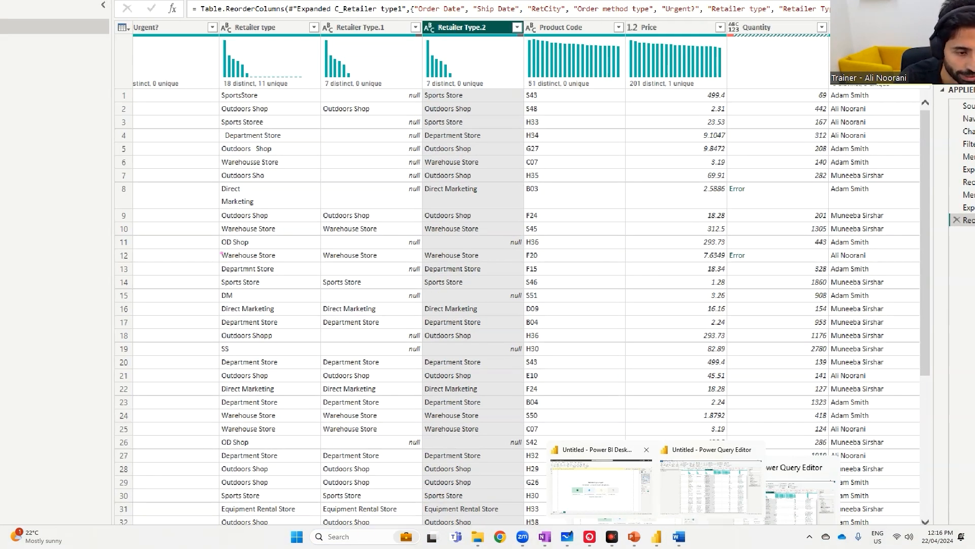
mouse_move(220, 248)
mouse_down()
mouse_move(476, 224)
mouse_move(508, 235)
mouse_move(499, 241)
mouse_up()
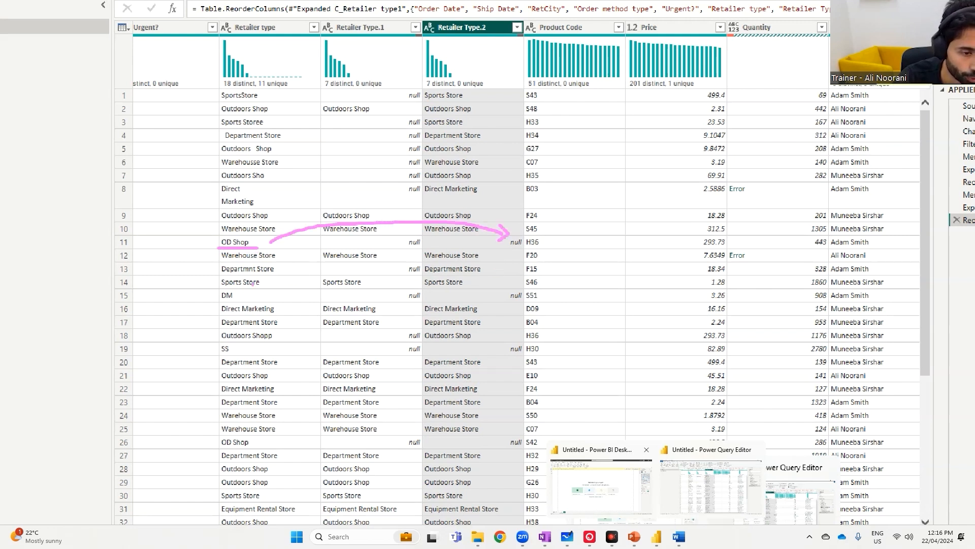
mouse_move(214, 302)
mouse_down()
mouse_move(443, 287)
mouse_move(475, 296)
mouse_up()
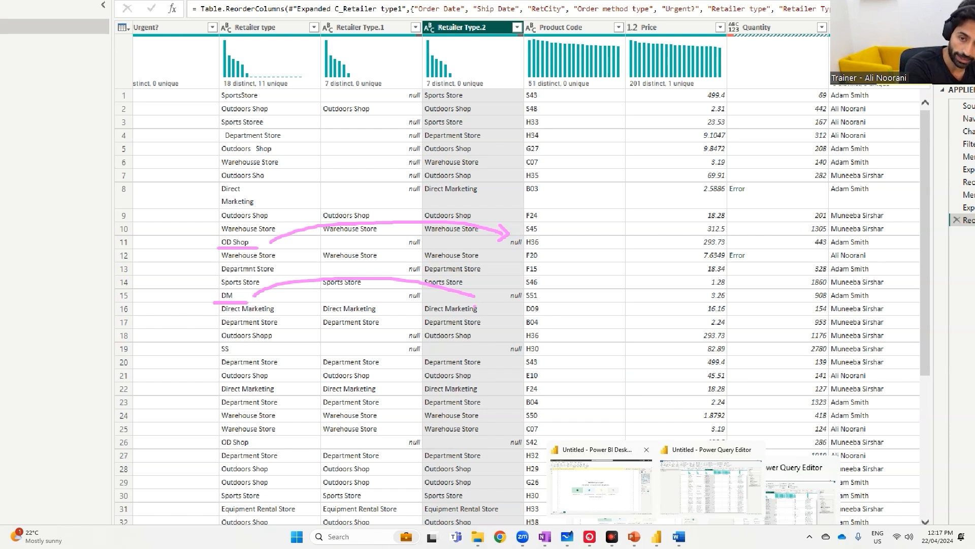
key(Escape)
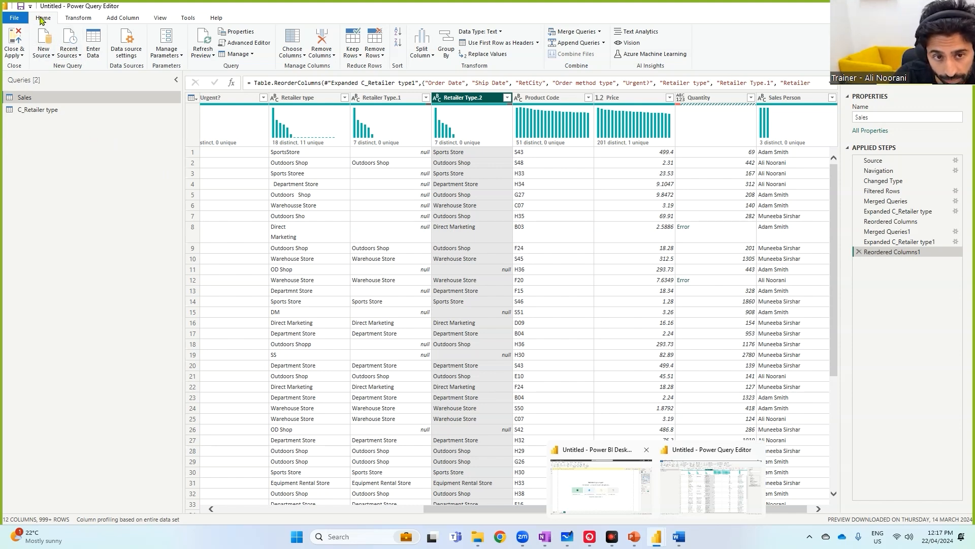
key(ctrl+1)
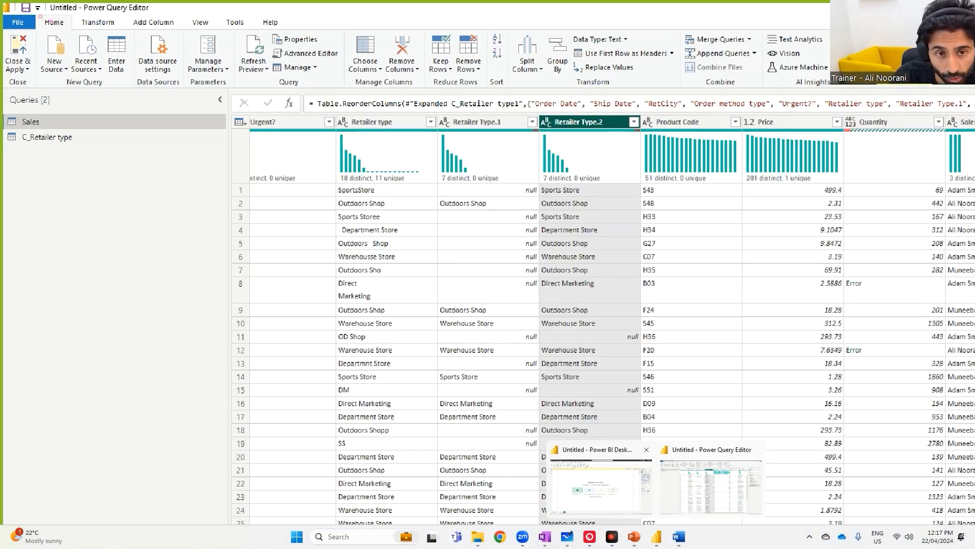
mouse_move(101, 32)
mouse_down()
mouse_move(113, 64)
mouse_move(133, 76)
mouse_up()
key(Escape)
Start a manually entered table named Transformation Table with two columns called From and To.
click(93, 50)
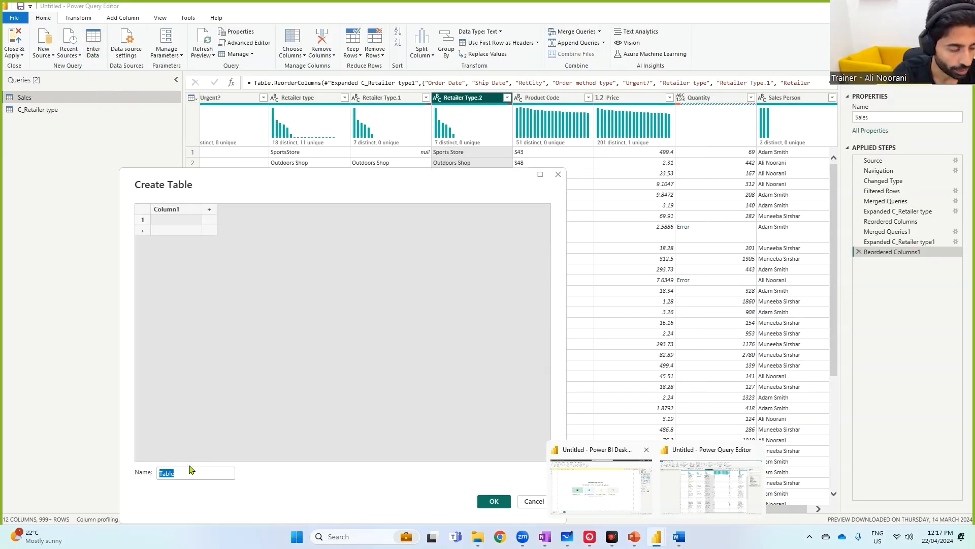
text(Trans)
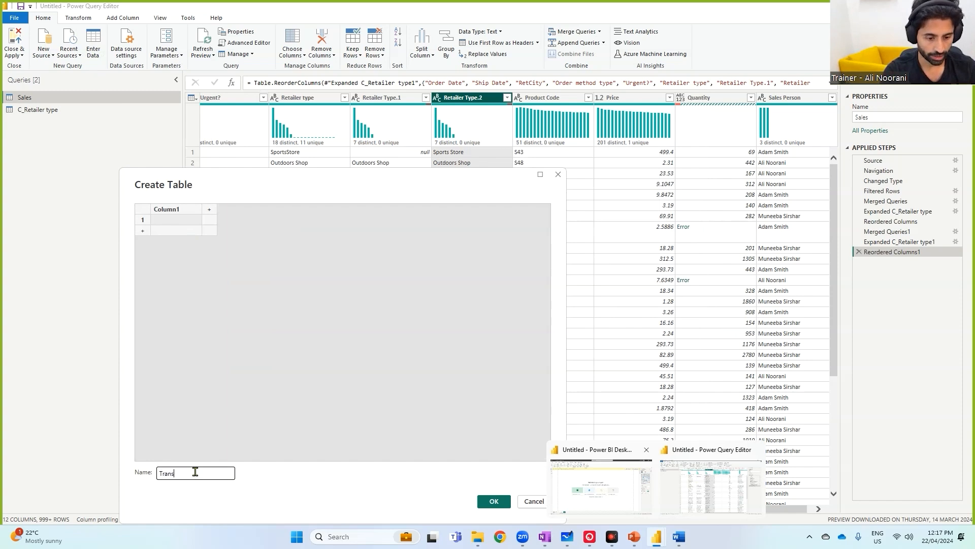
text(formation Table)
key(Tab)
text(From)
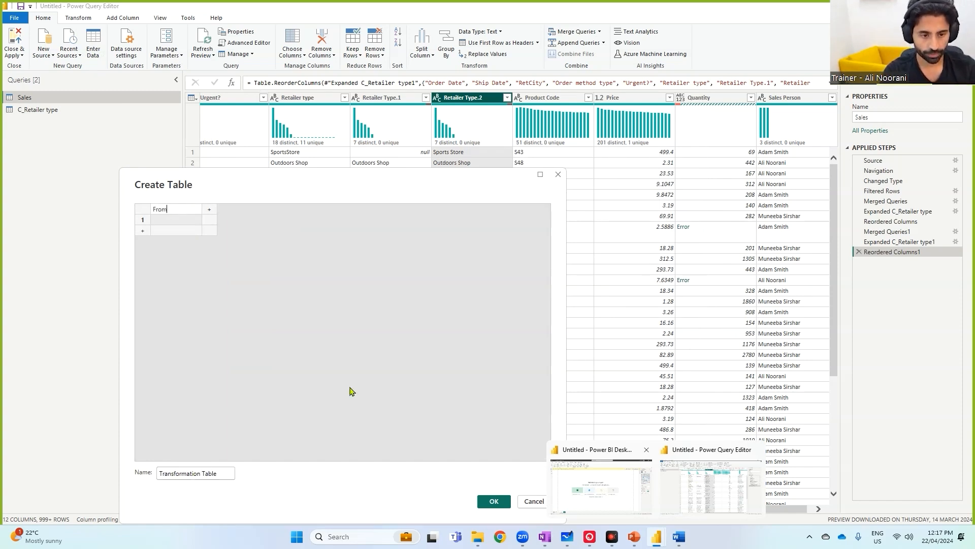
key(Tab)
text(tO)
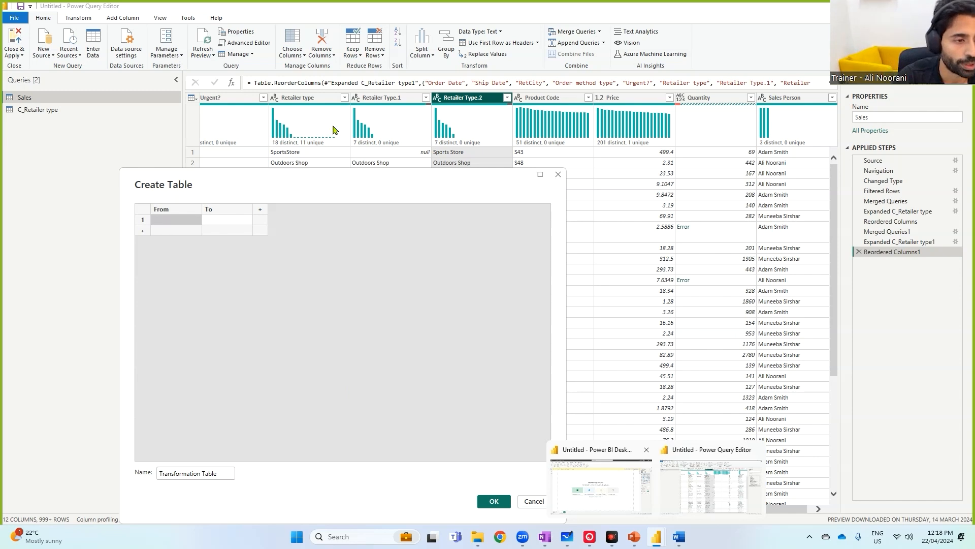
Fill the first row of the new table to map OD Shop to Outdoors Shop.
drag(357, 178, 420, 290)
click(226, 335)
text(OD Shop)
key(Tab)
text(Outdoors Shop)
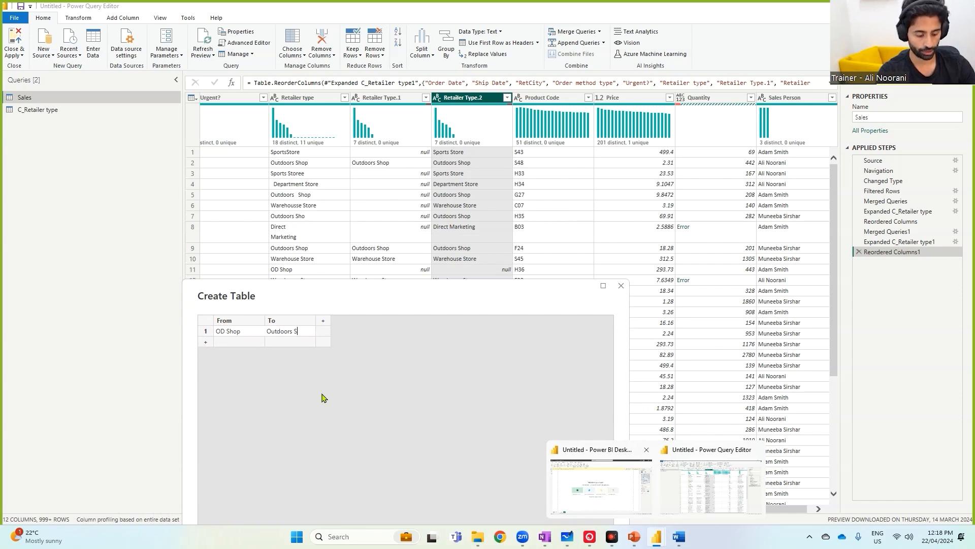
key(Tab)
Add two more mapping rows to the table: DM to Direct Marketing and SS to Sports Store.
drag(384, 293, 380, 331)
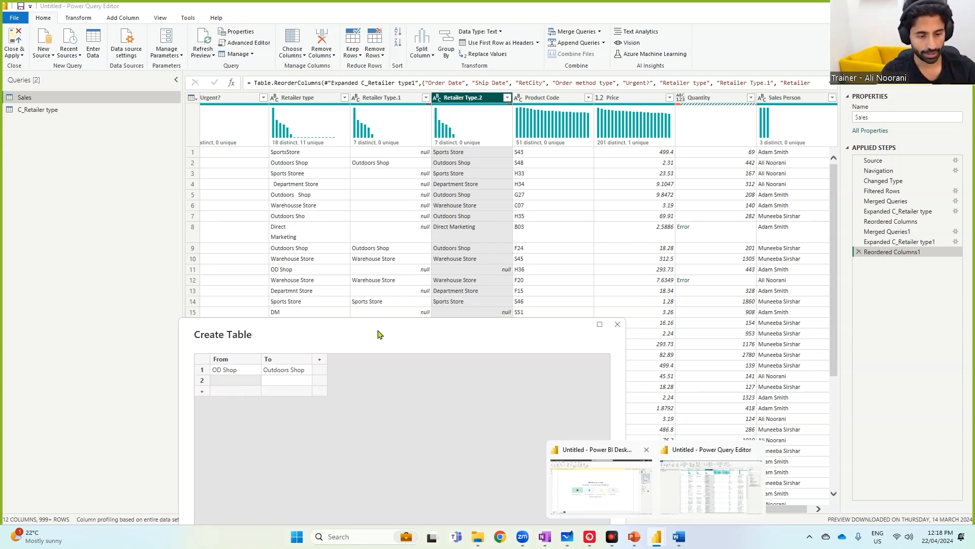
text(DM)
key(Tab)
text(Direc)
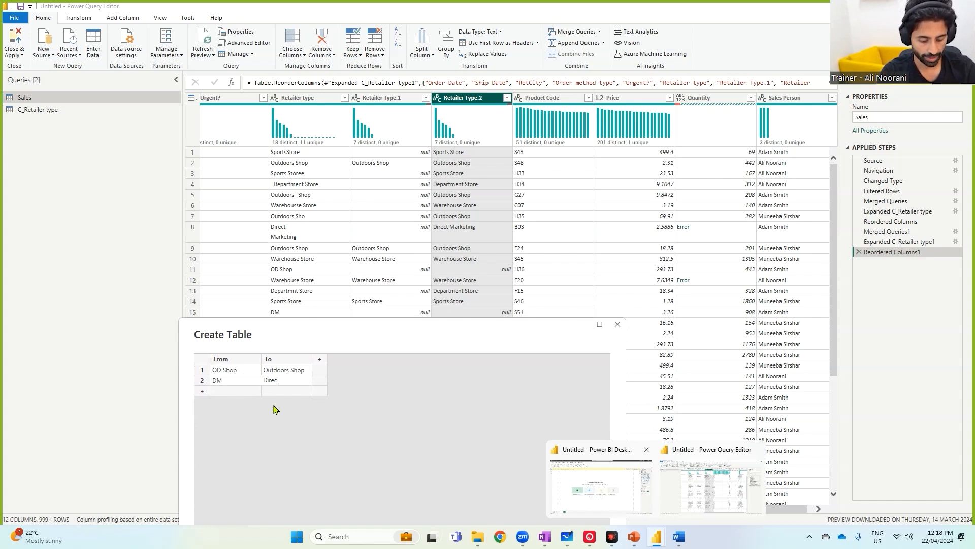
text(t Marketing)
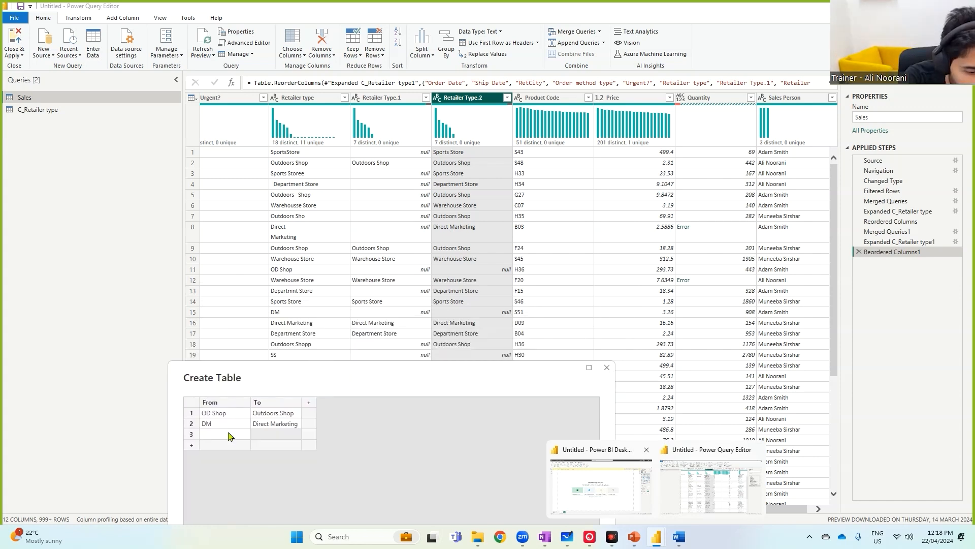
click(229, 435)
text(SS)
text(Sports Store)
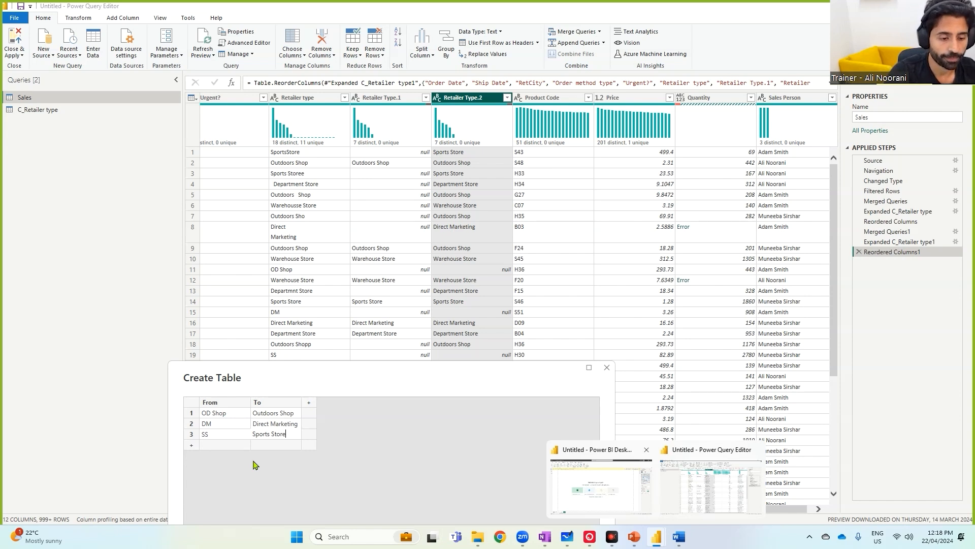
drag(309, 374, 366, 296)
key(ctrl+1)
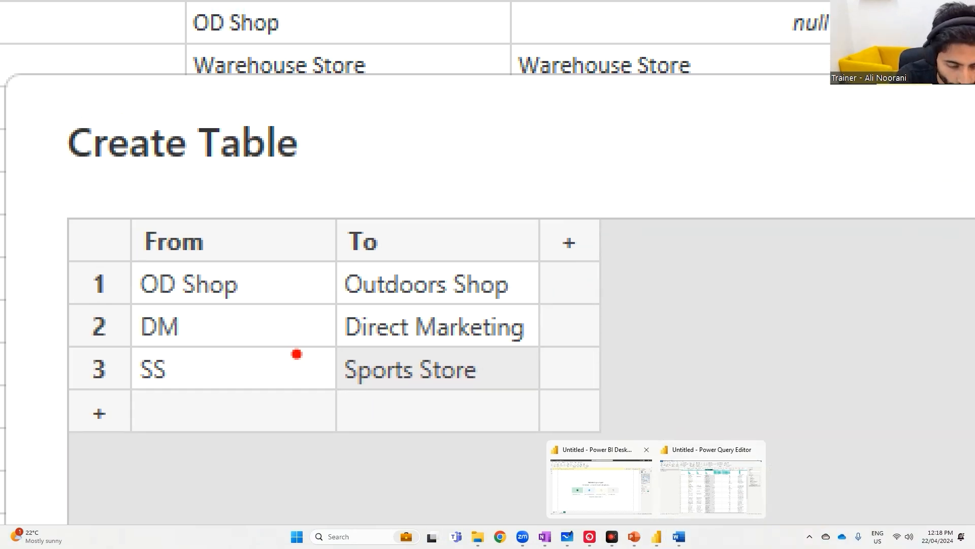
drag(135, 257, 168, 256)
mouse_move(342, 262)
mouse_down()
mouse_move(373, 263)
mouse_move(340, 260)
mouse_up()
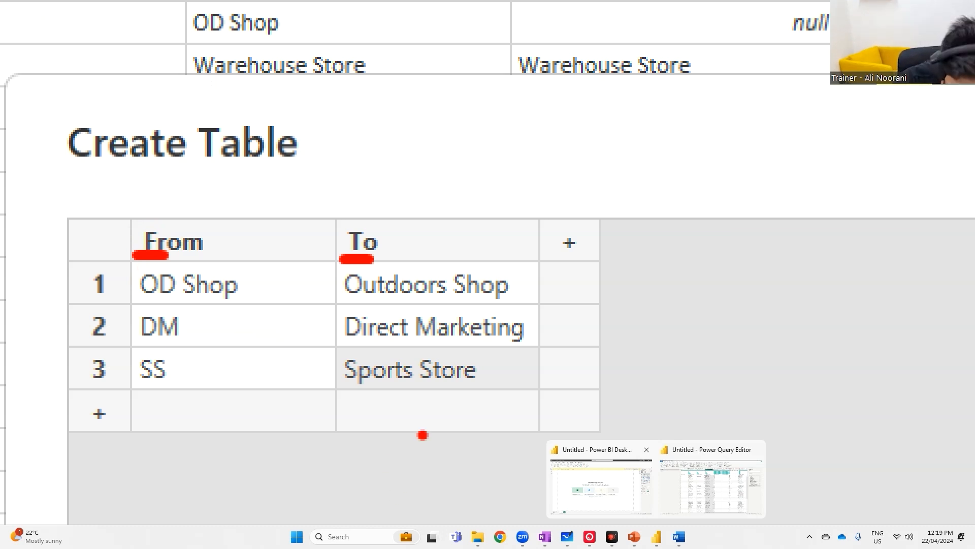
key(g)
mouse_move(336, 257)
mouse_down()
mouse_move(344, 290)
mouse_move(437, 403)
mouse_move(557, 403)
mouse_move(539, 405)
mouse_up()
mouse_move(554, 343)
mouse_down()
mouse_move(716, 308)
mouse_move(737, 316)
mouse_move(744, 341)
mouse_move(732, 349)
mouse_up()
key(t)
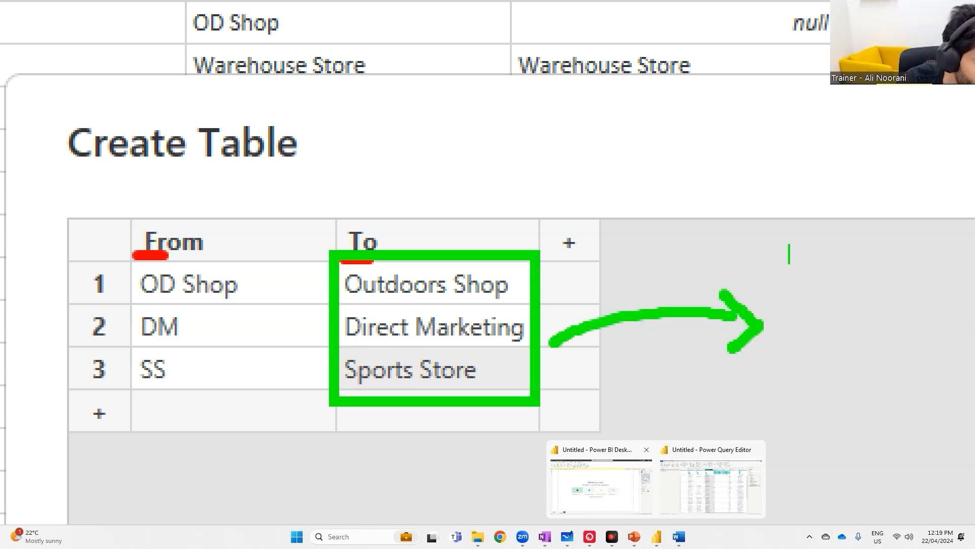
text(correct)
key(BackSpace)
key(BackSpace)
key(BackSpace)
key(BackSpace)
key(BackSpace)
key(BackSpace)
text(_r)
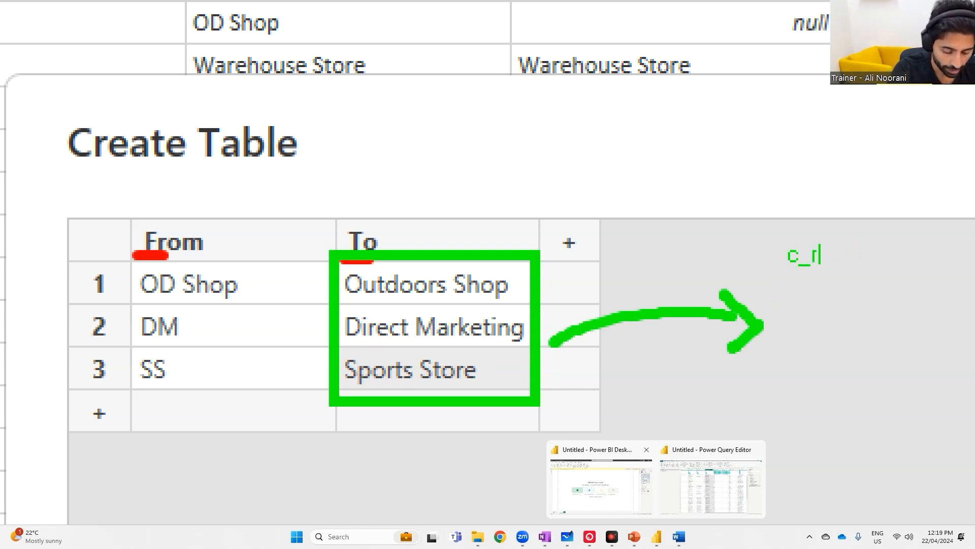
text(etailer typew)
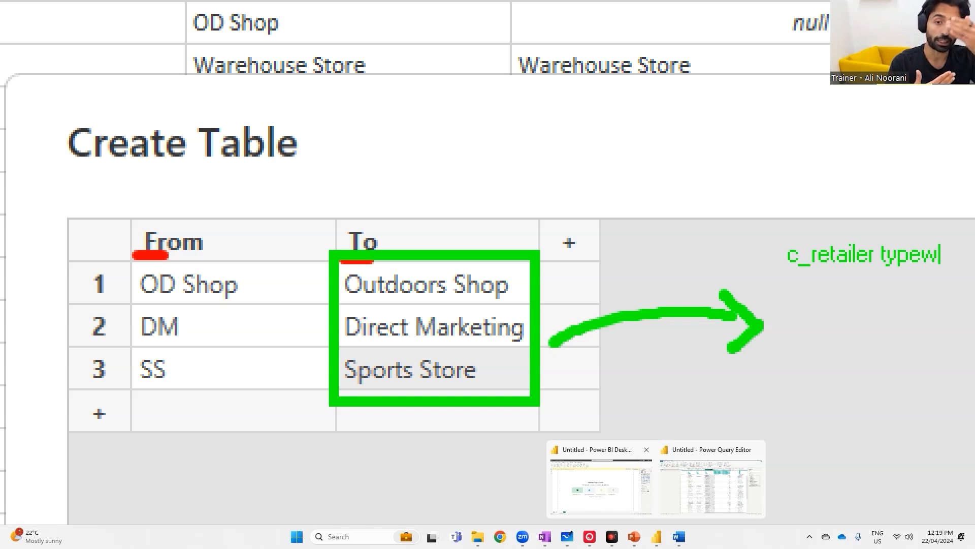
key(BackSpace)
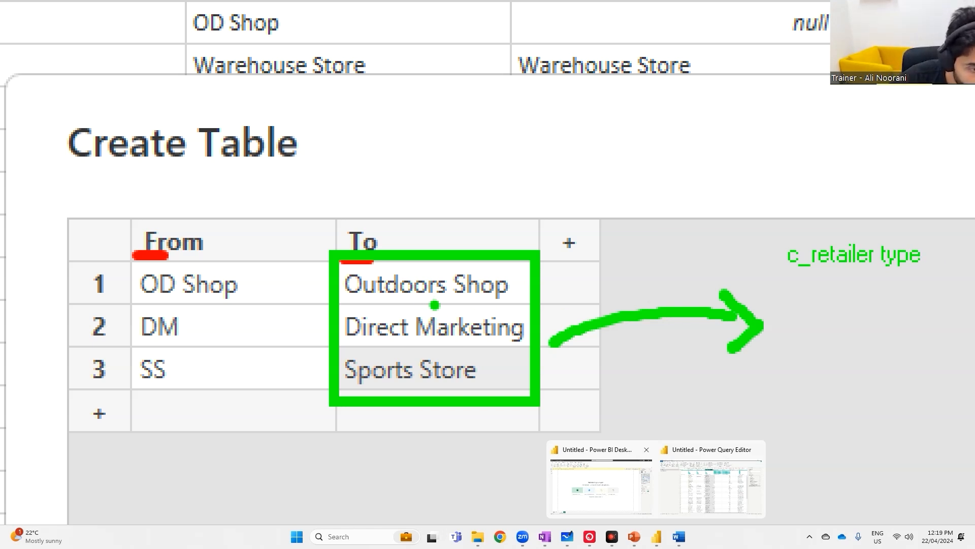
drag(434, 305, 454, 304)
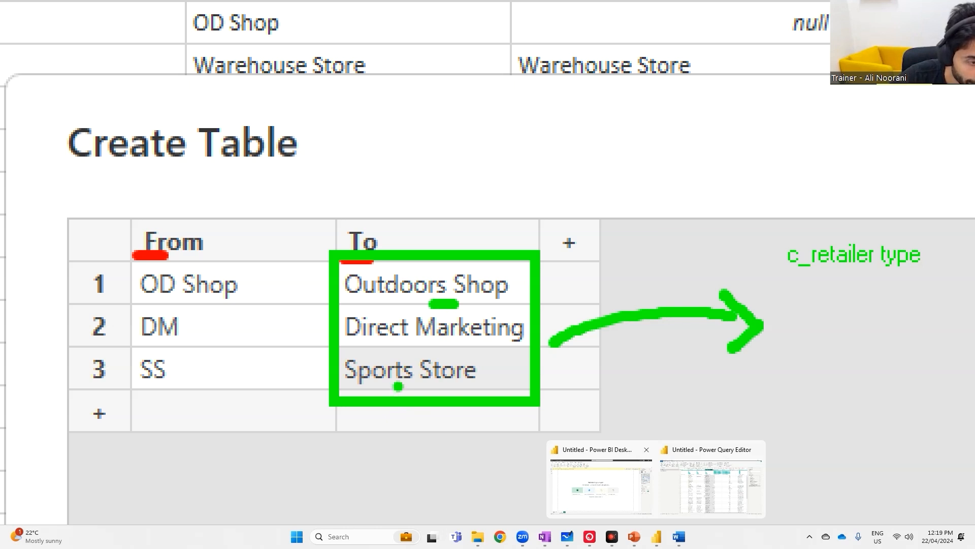
drag(402, 385, 419, 383)
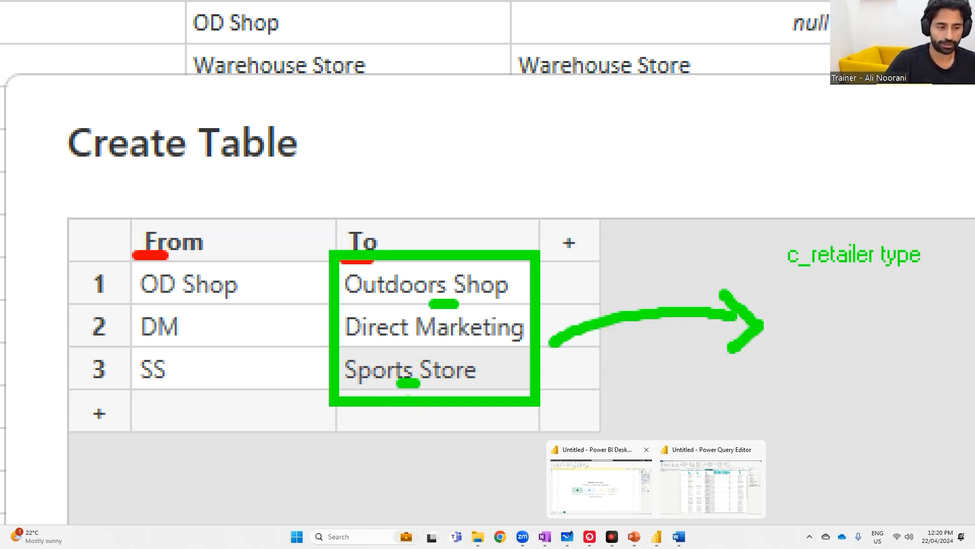
key(Escape)
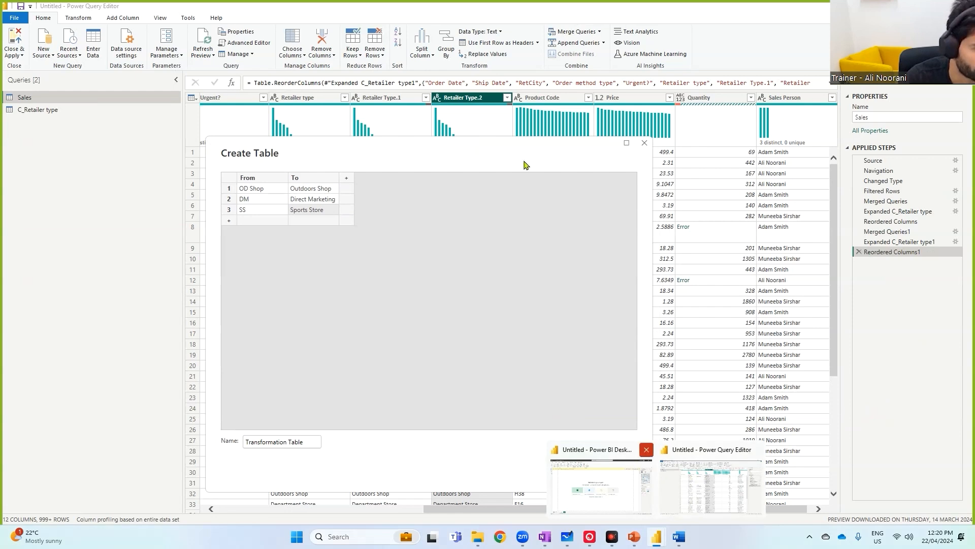
Confirm the entered mapping table so that it is added as a new query.
drag(525, 165, 413, 83)
click(467, 388)
key(ctrl+2)
drag(20, 121, 104, 122)
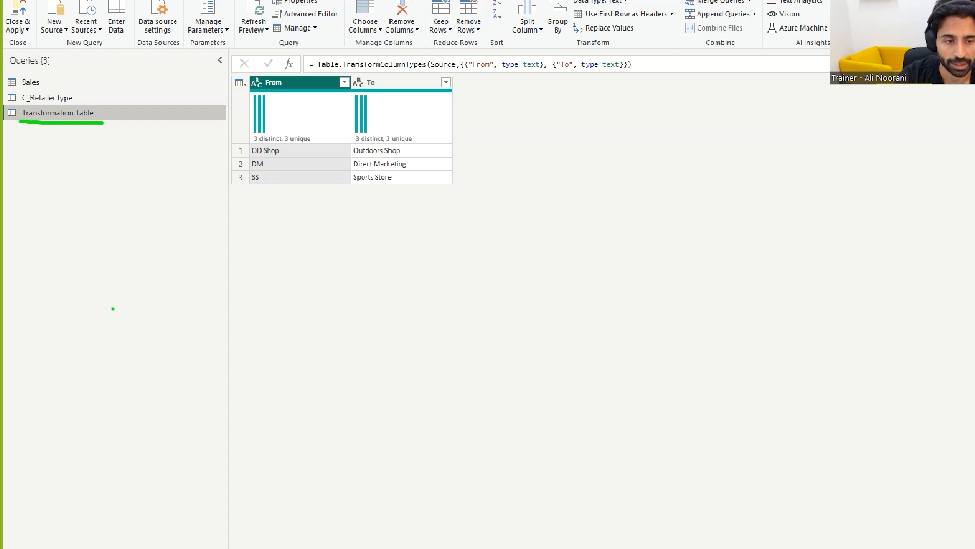
Return to the Sales query and select its Merged Queries1 applied step.
click(45, 86)
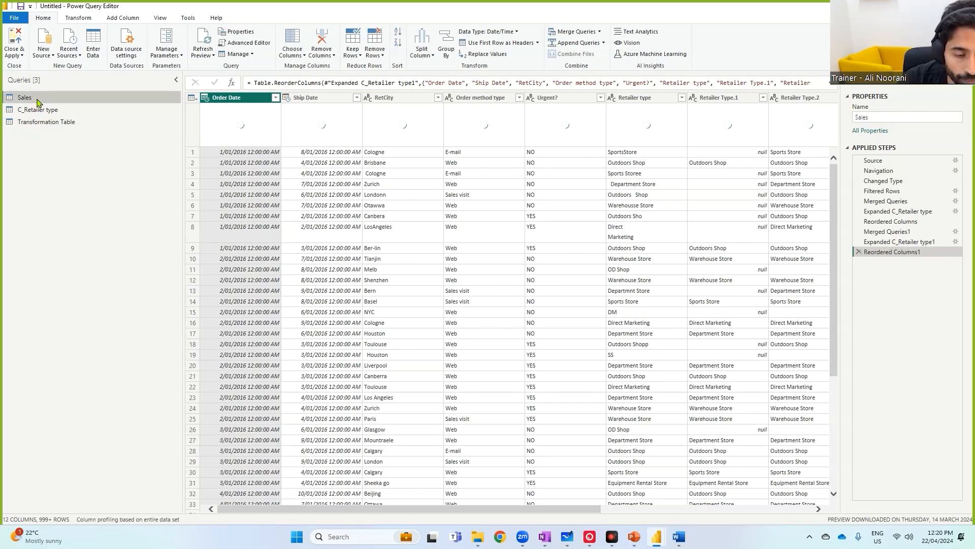
mouse_move(21, 104)
mouse_down()
mouse_move(477, 104)
mouse_move(853, 216)
mouse_move(840, 223)
mouse_up()
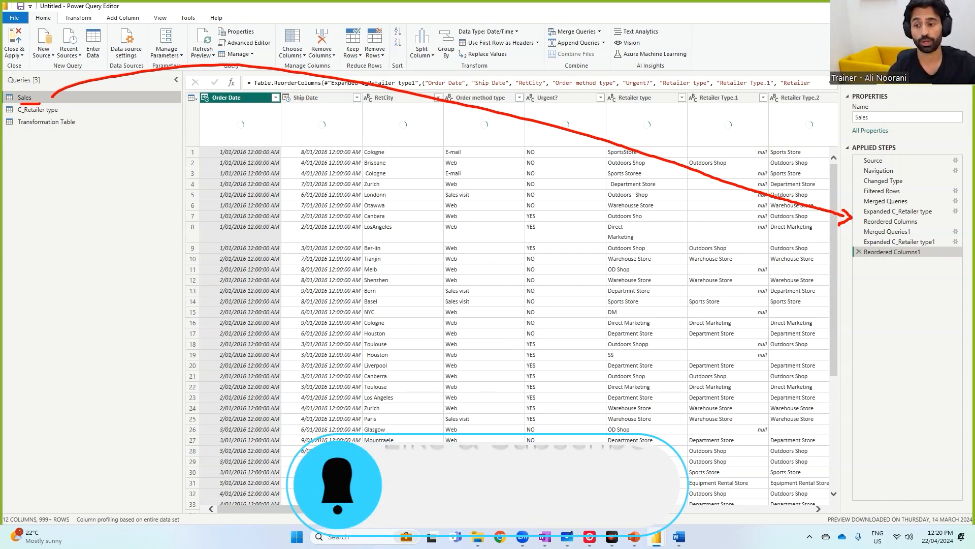
key(Escape)
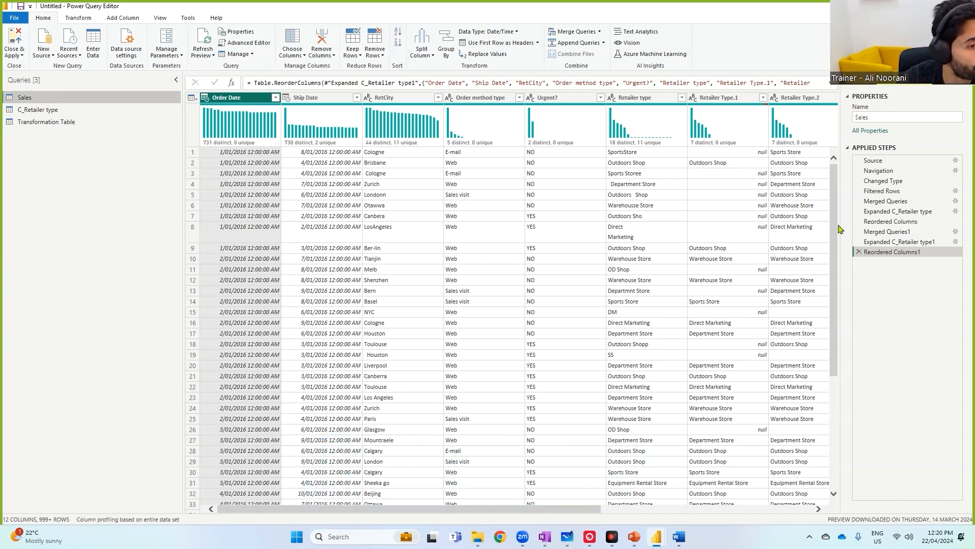
click(889, 232)
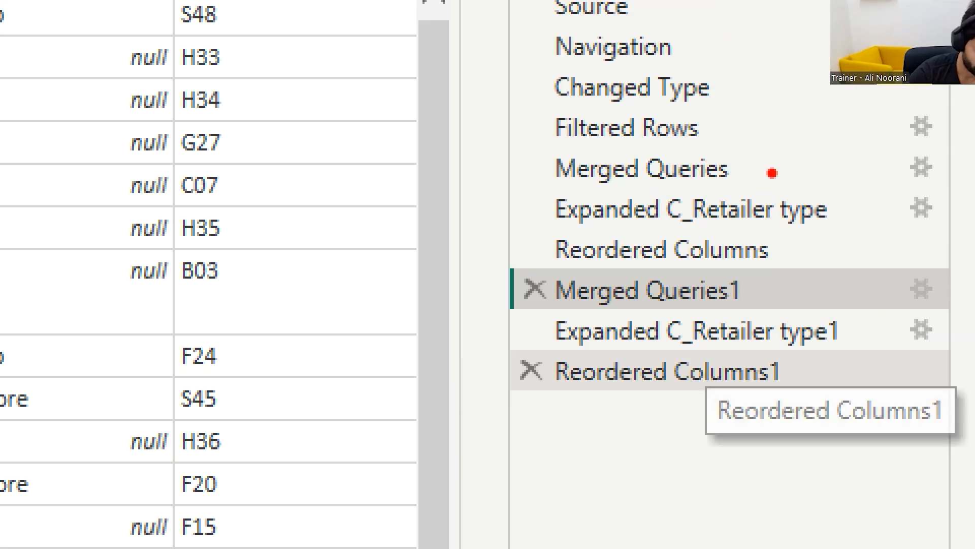
key(t)
text(EM)
click(772, 158)
key(t)
click(748, 280)
text(FM)
click(768, 315)
drag(803, 282, 809, 298)
key(Escape)
Edit the Merged Queries1 step to use Transformation Table as the transformation table in its fuzzy matching options, and apply the merge.
double_click(920, 233)
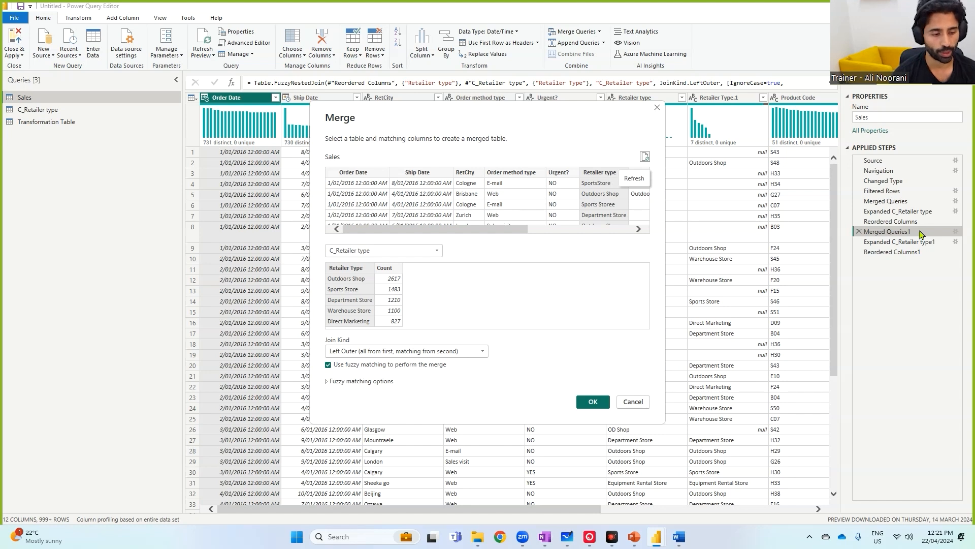
click(326, 381)
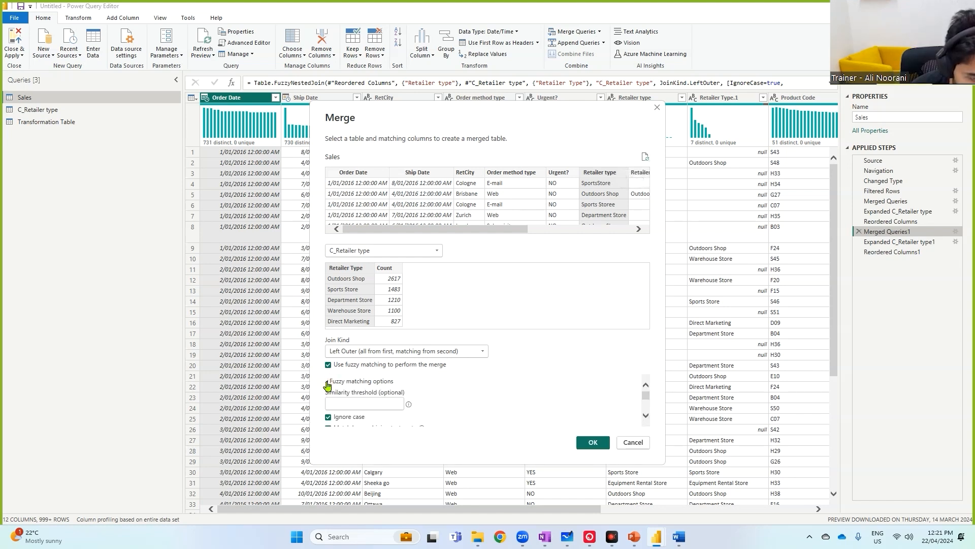
drag(647, 395, 647, 407)
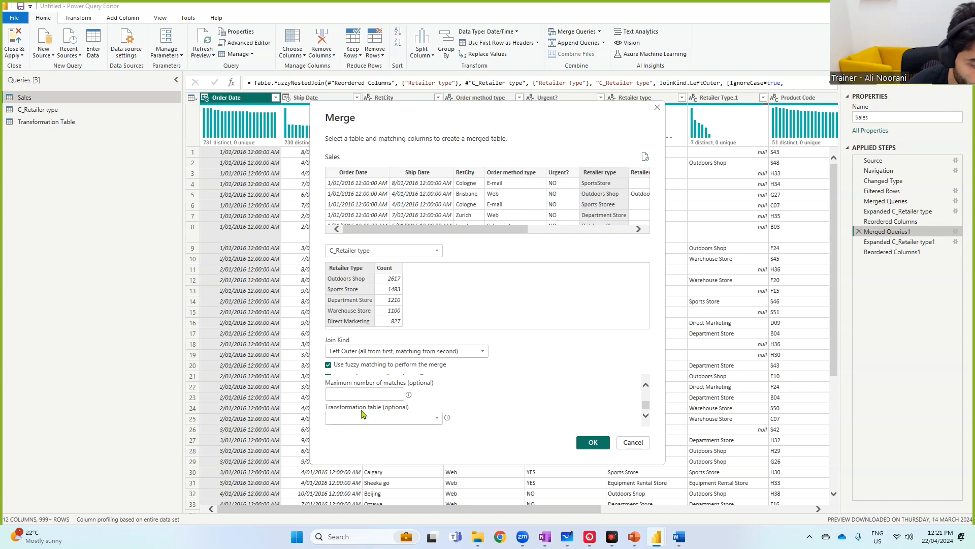
drag(646, 404, 642, 421)
click(436, 418)
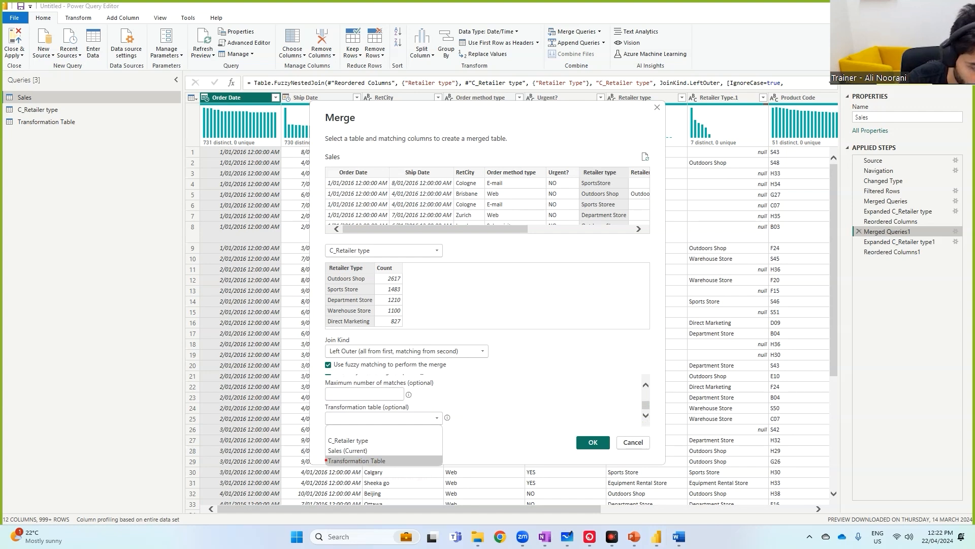
drag(326, 456, 391, 467)
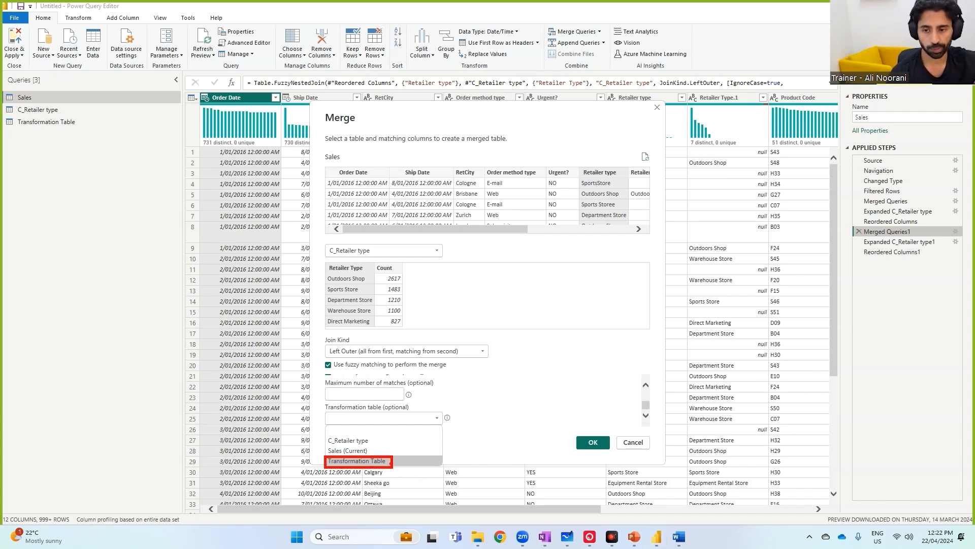
key(Escape)
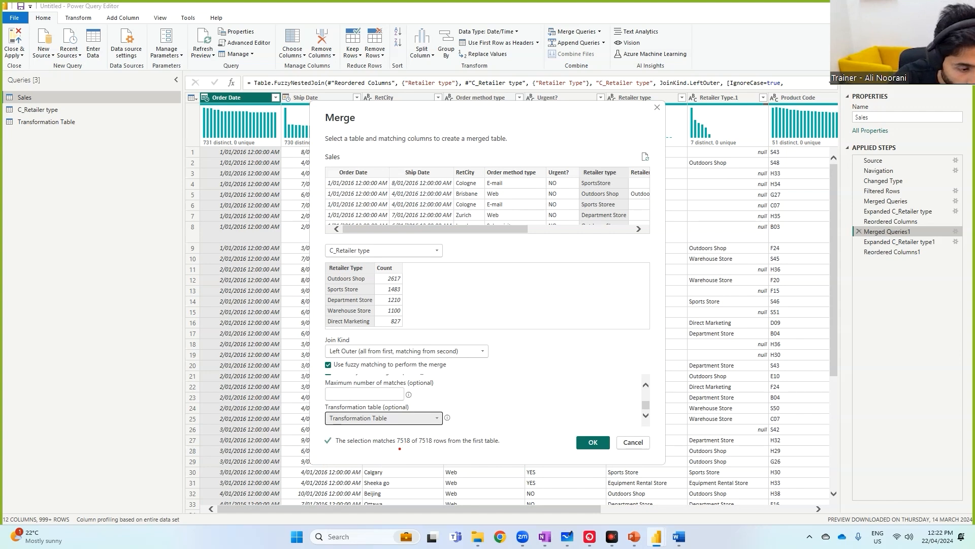
drag(396, 447, 441, 447)
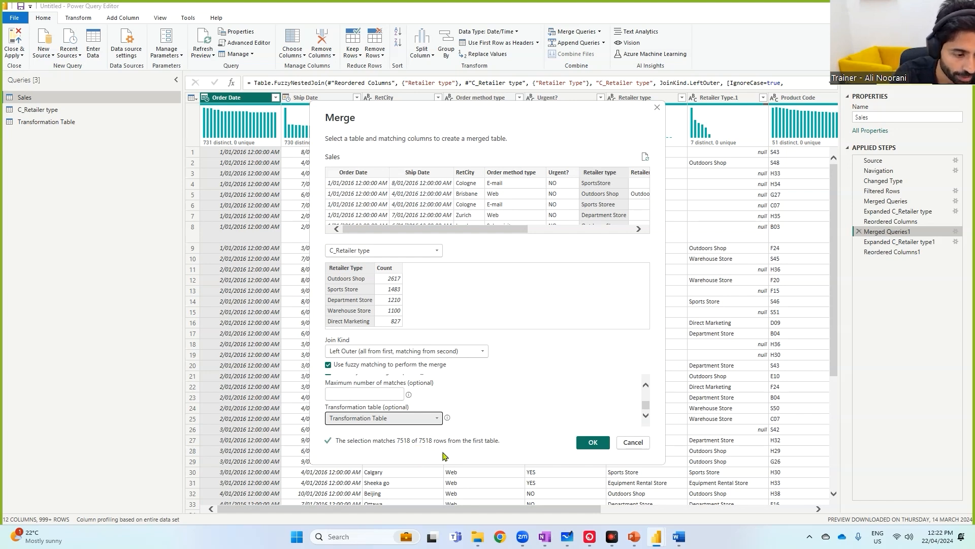
click(592, 442)
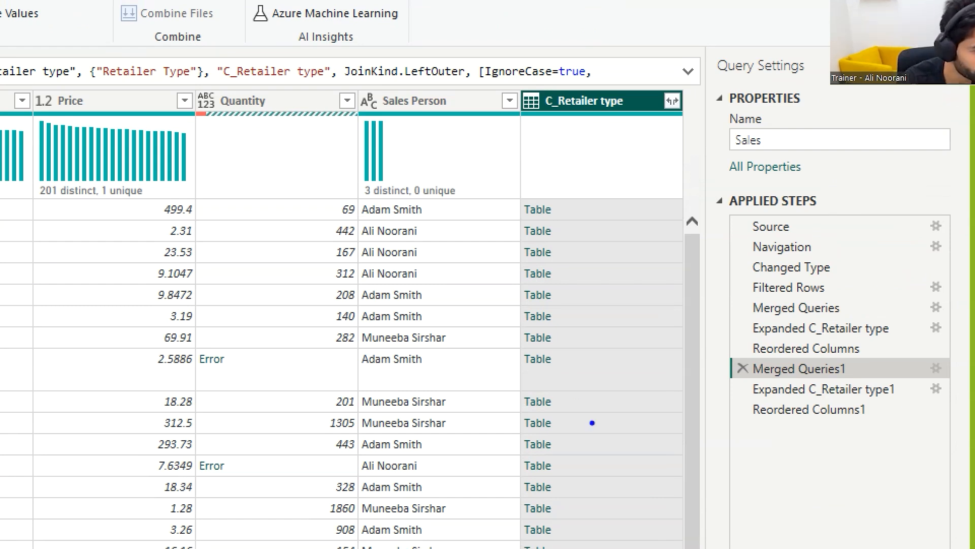
mouse_move(682, 45)
mouse_down()
mouse_move(690, 35)
mouse_move(692, 62)
mouse_up()
click(696, 72)
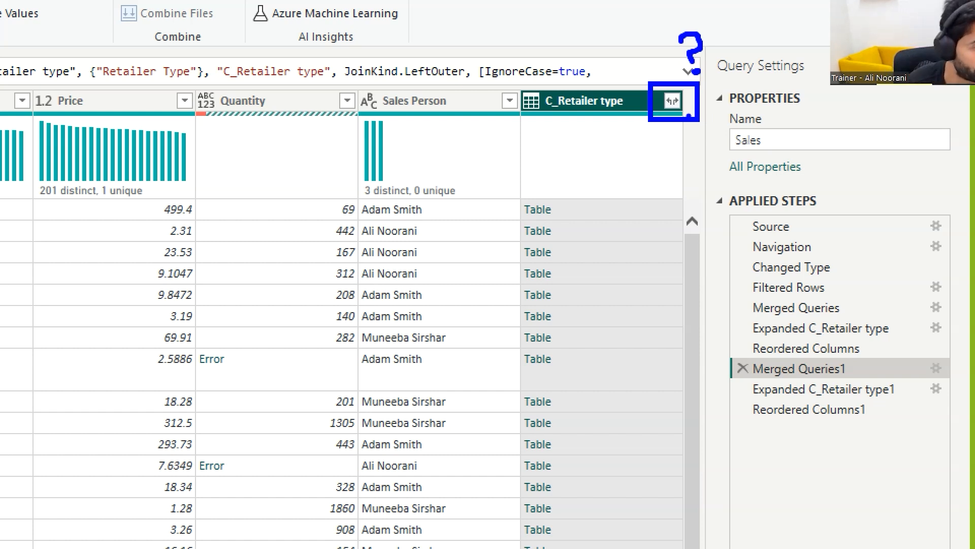
mouse_move(661, 122)
mouse_down()
mouse_move(588, 238)
mouse_move(612, 340)
mouse_move(683, 391)
mouse_move(724, 399)
mouse_move(890, 398)
mouse_up()
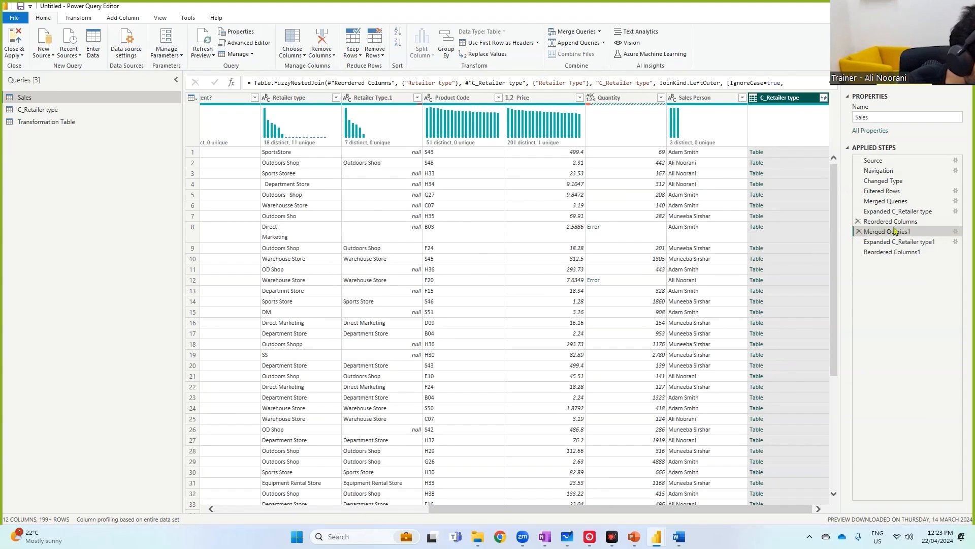
Select the Reordered Columns1 applied step of the Sales query and review its retailer type columns side by side.
click(890, 252)
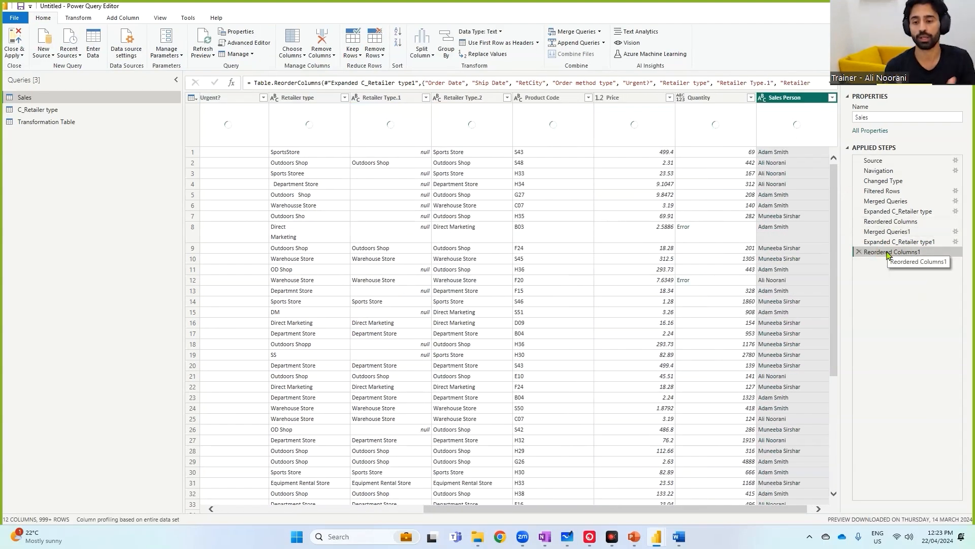
drag(668, 509, 600, 510)
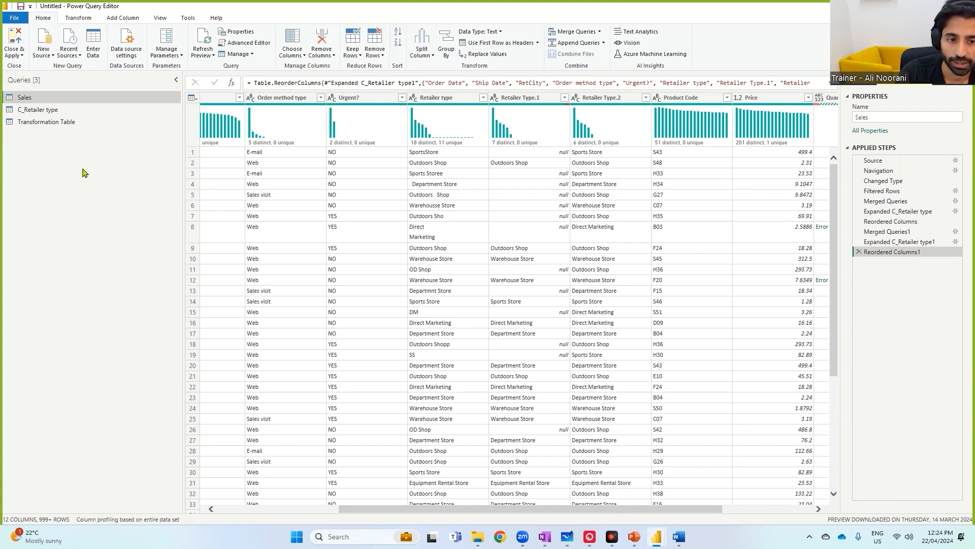
Open the C_Retailer type query and inspect the data type options of its Retailer Type column.
click(39, 110)
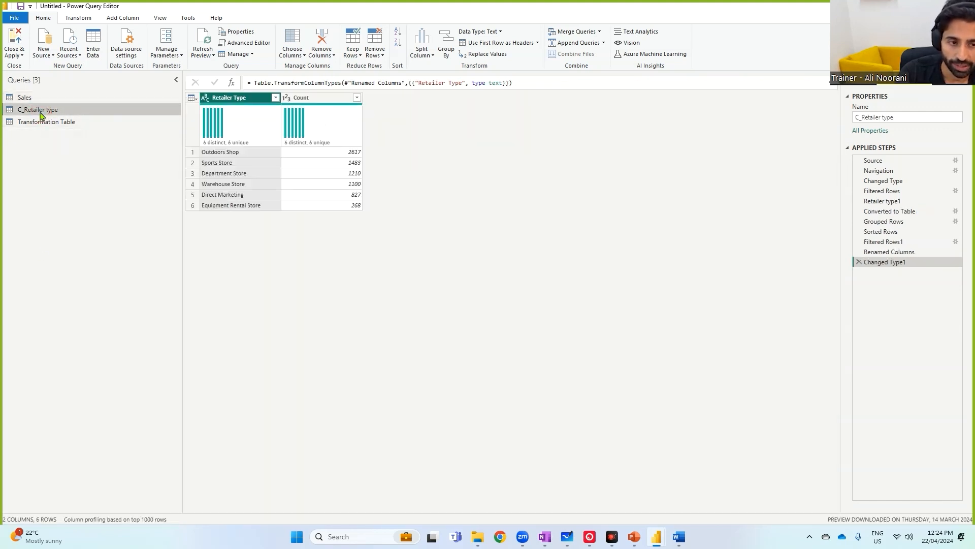
key(ctrl+1)
click(40, 113)
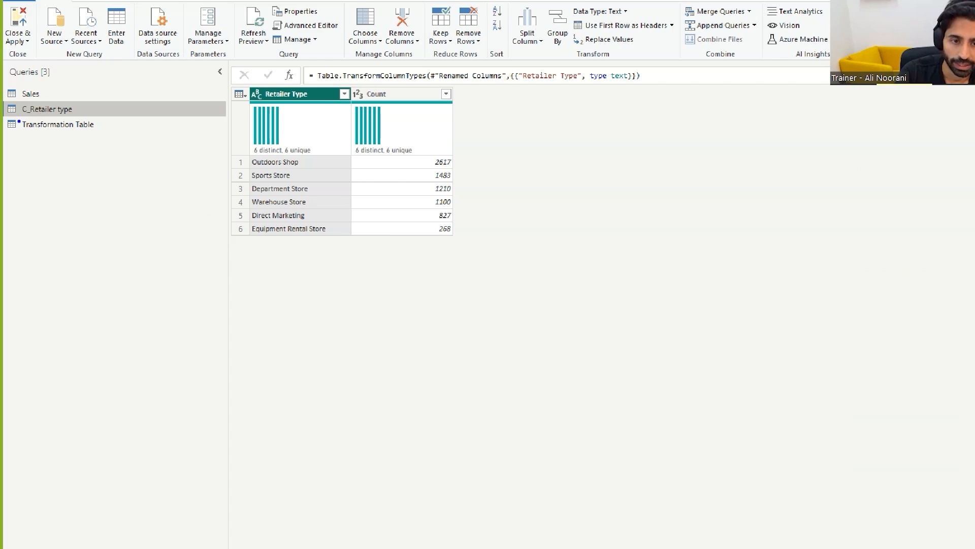
mouse_move(12, 116)
mouse_down()
mouse_move(193, 139)
mouse_move(248, 108)
mouse_up()
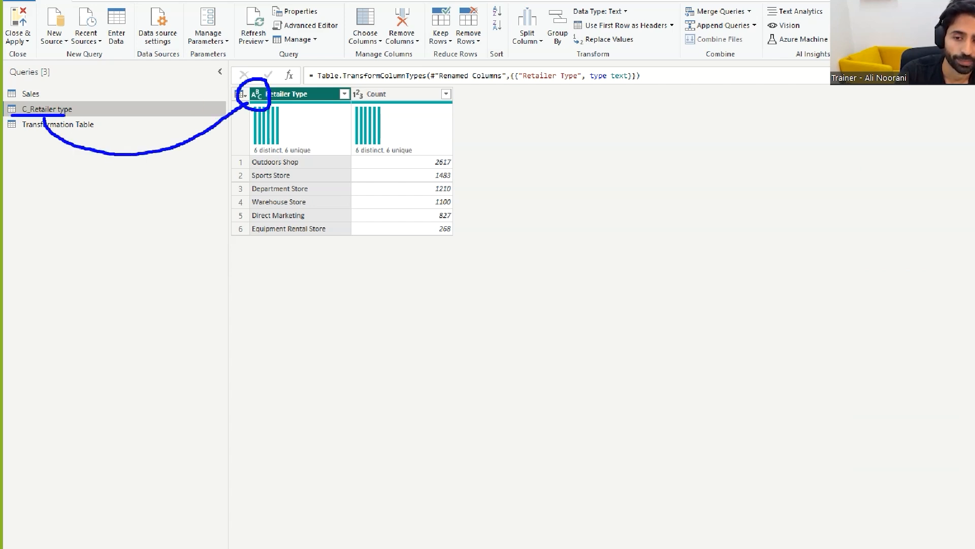
key(Escape)
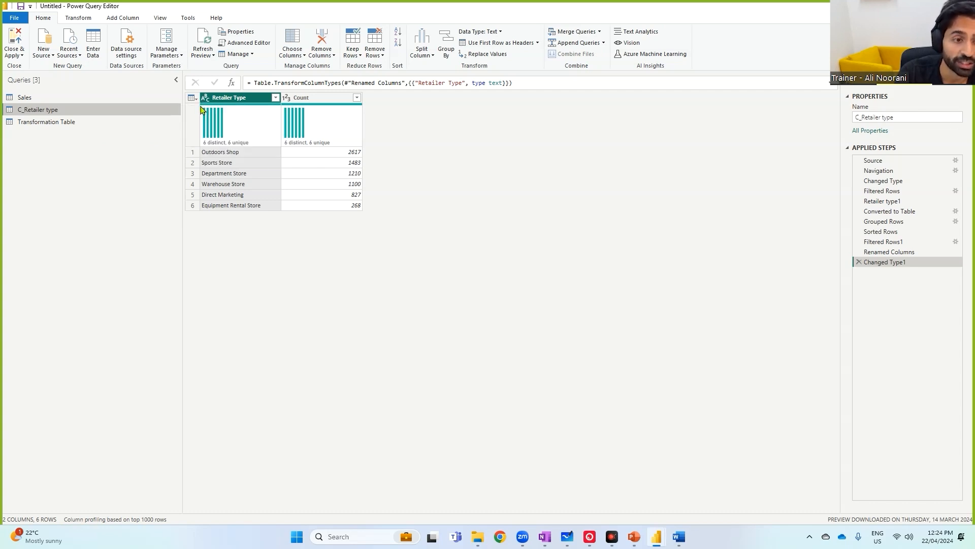
click(205, 99)
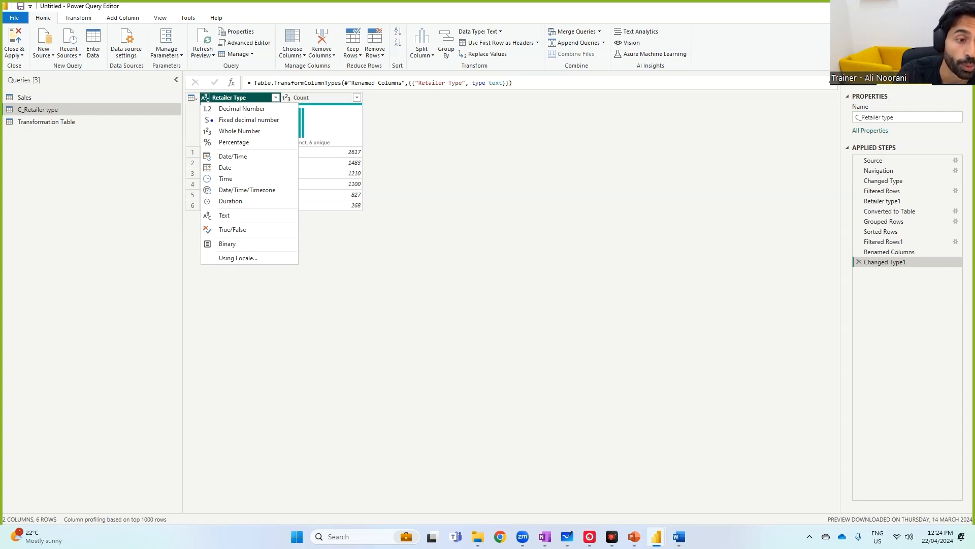
drag(200, 222, 270, 211)
mouse_move(197, 98)
mouse_down()
mouse_move(171, 195)
mouse_move(194, 217)
mouse_move(187, 219)
mouse_up()
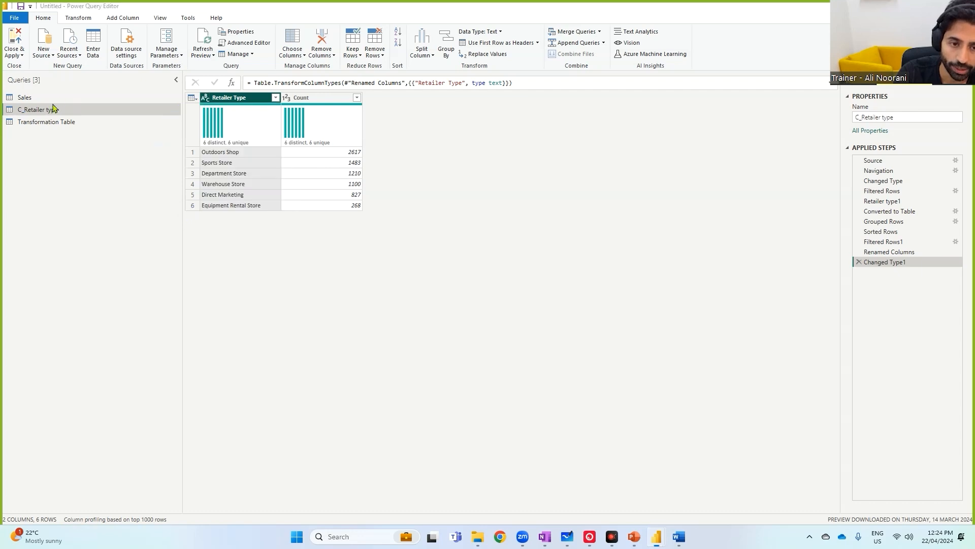
Return to the Sales query and compare the OD Shop and DM rows across Retailer type, Retailer Type.1 and Retailer Type.2.
click(24, 97)
mouse_move(611, 536)
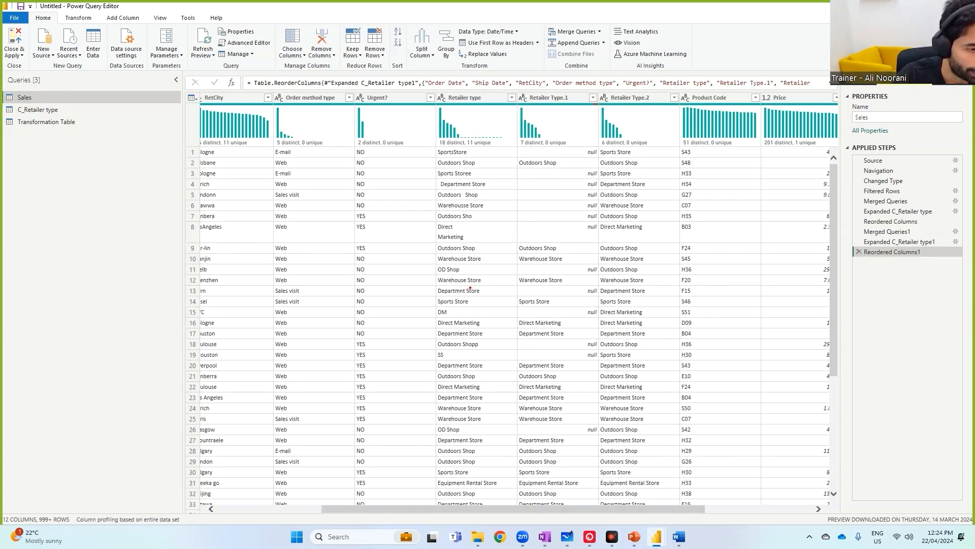
drag(434, 273, 659, 273)
drag(435, 316, 667, 316)
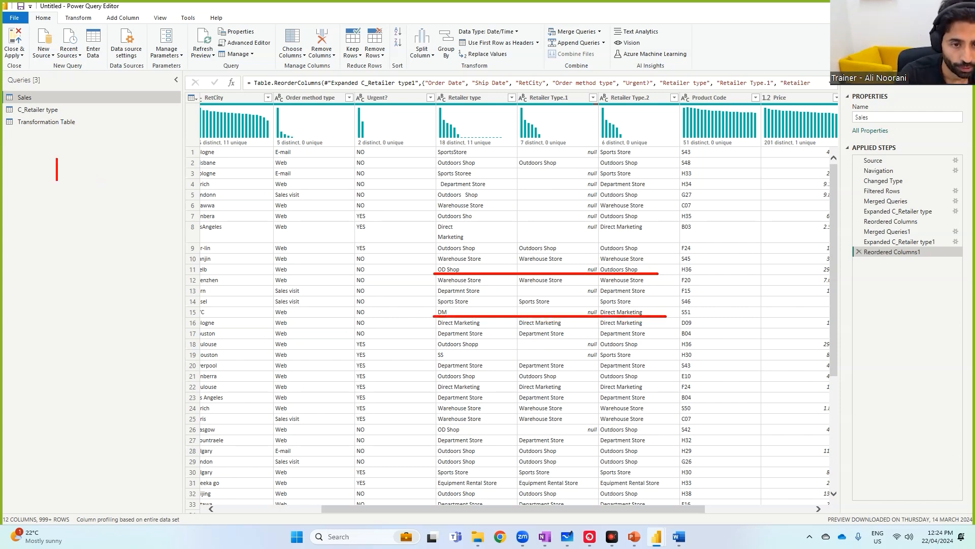
text(fuzzy)
key(Return)
text(+)
key(Return)
text(TT)
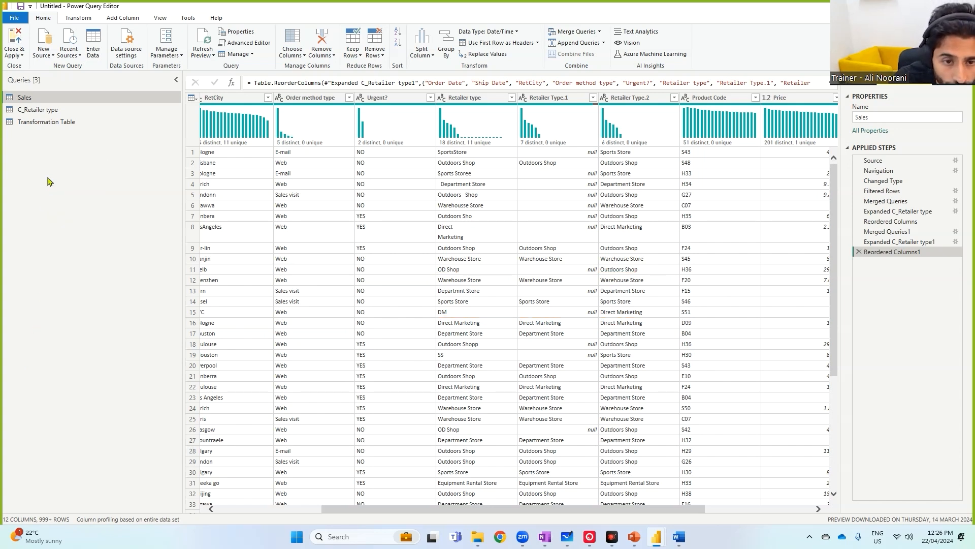
View the Transformation Table query, and go back to the retailer type columns of the Sales query.
click(52, 123)
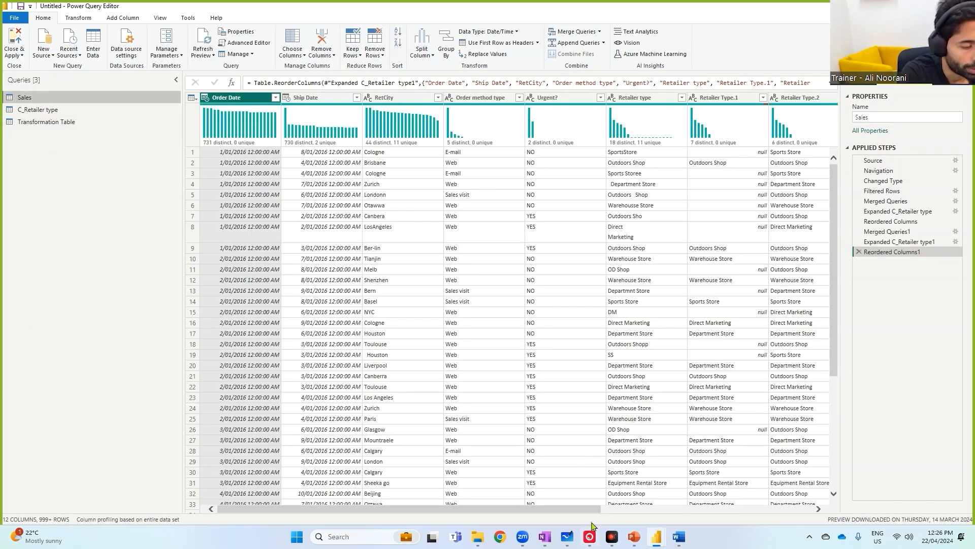
drag(592, 510, 706, 509)
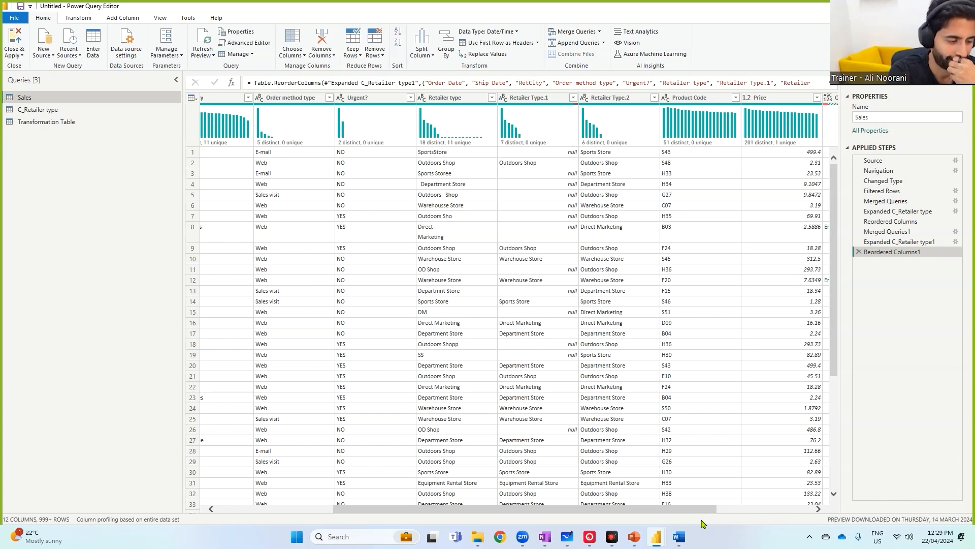
Reopen the Transformation Table query and examine its From and To mappings and its Source step.
click(56, 123)
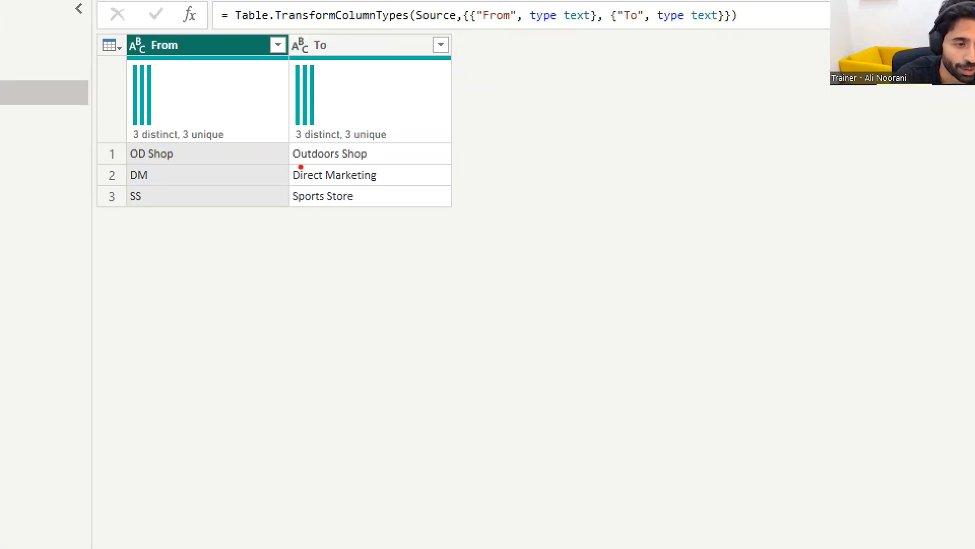
drag(335, 163, 340, 163)
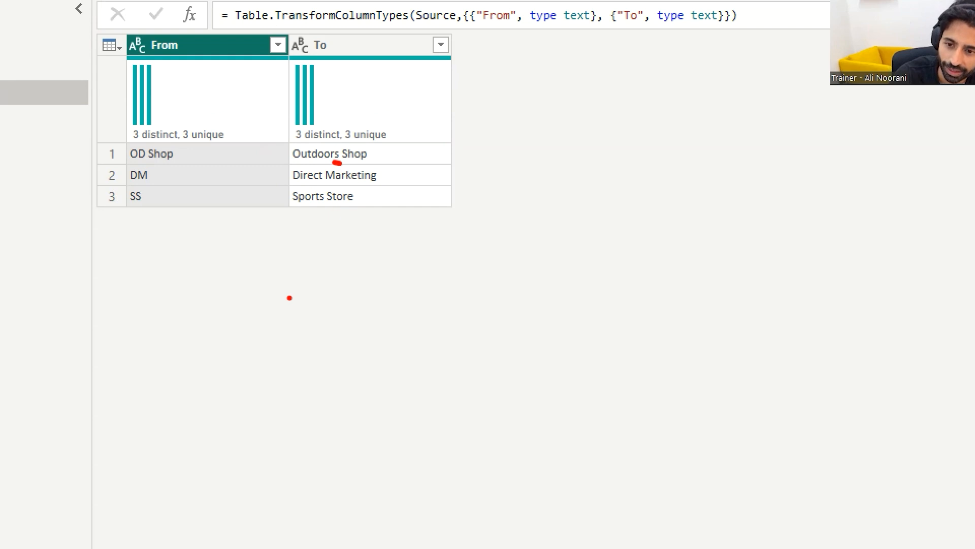
key(Escape)
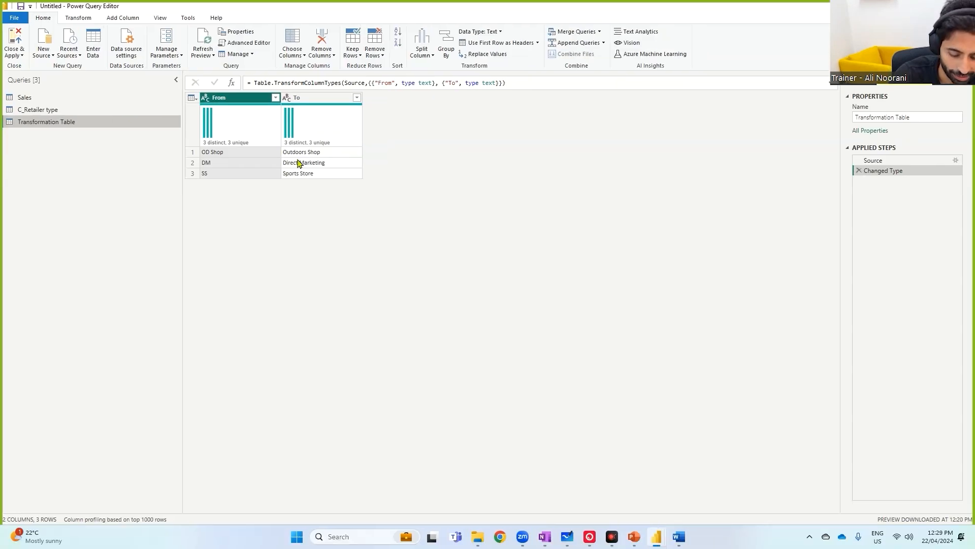
mouse_move(282, 158)
mouse_down()
mouse_move(325, 157)
mouse_move(291, 127)
mouse_move(146, 89)
mouse_move(63, 105)
mouse_up()
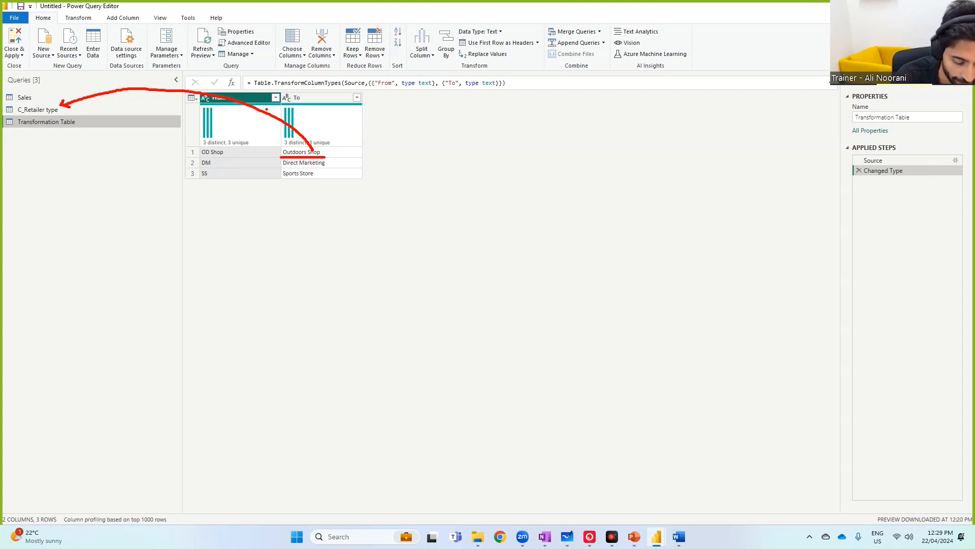
mouse_move(265, 101)
mouse_down()
mouse_move(354, 77)
mouse_move(888, 159)
mouse_up()
double_click(876, 160)
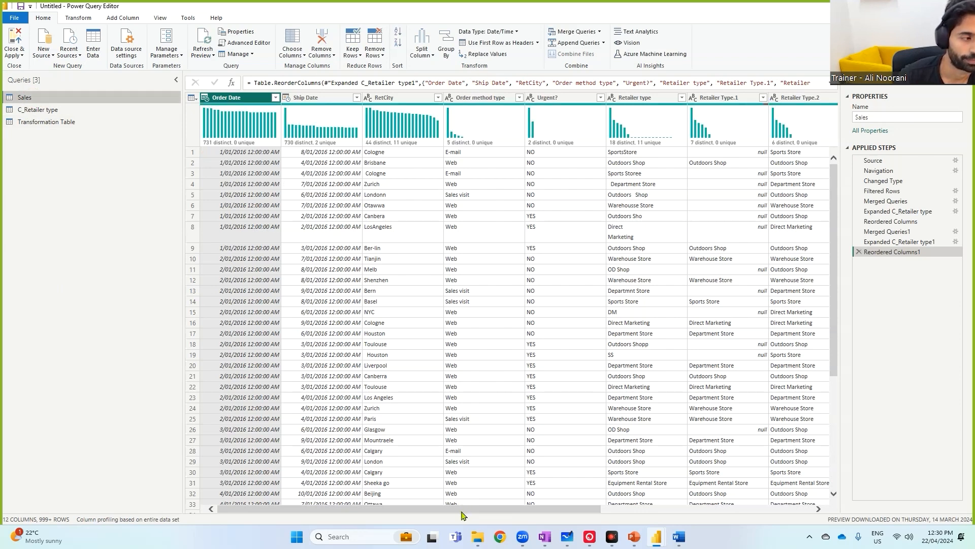
Return to the Sales query and examine the RetCity column for misspelled and abbreviated city names.
drag(461, 511, 535, 509)
scroll(518, 452, down, 1)
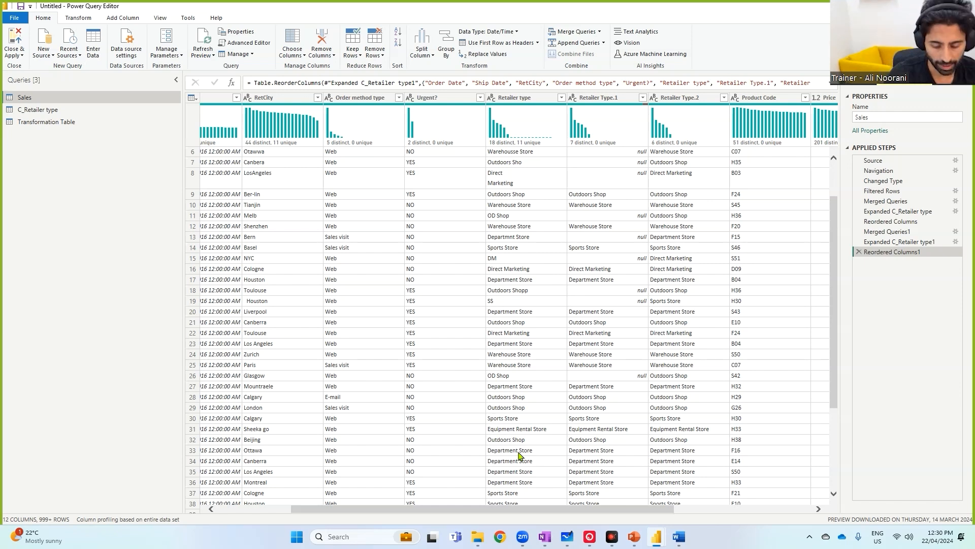
mouse_move(241, 89)
mouse_down()
mouse_move(253, 158)
mouse_move(308, 275)
mouse_up()
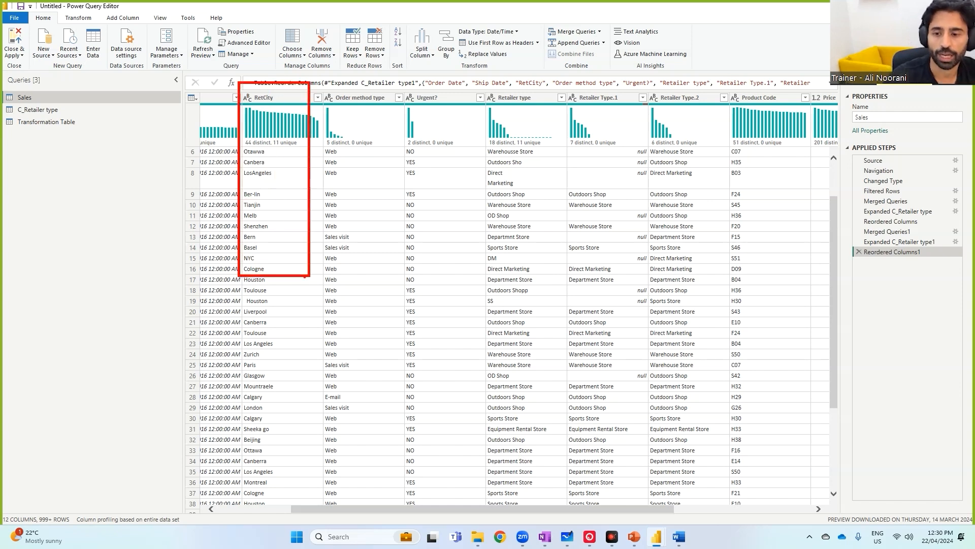